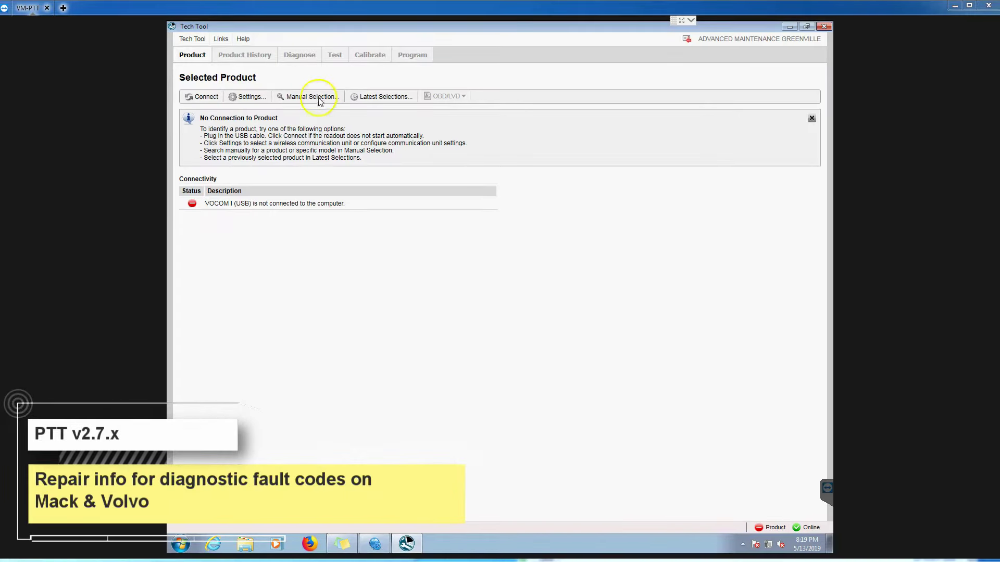
Open the Manual Selection dialog from the Product tab
left_click(299, 98)
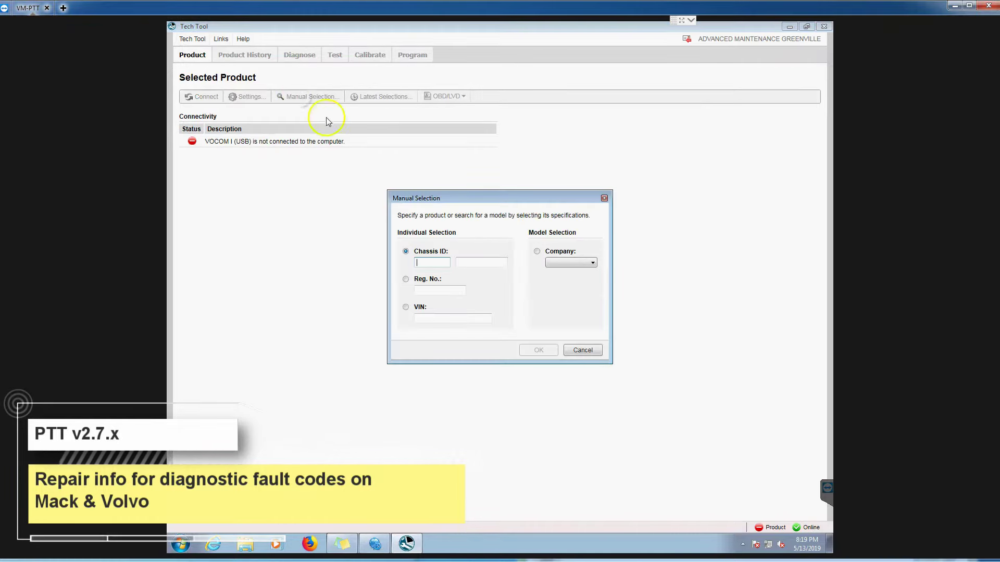
Identify the truck by VIN, pasting the truck's VIN into the field
left_click(405, 308)
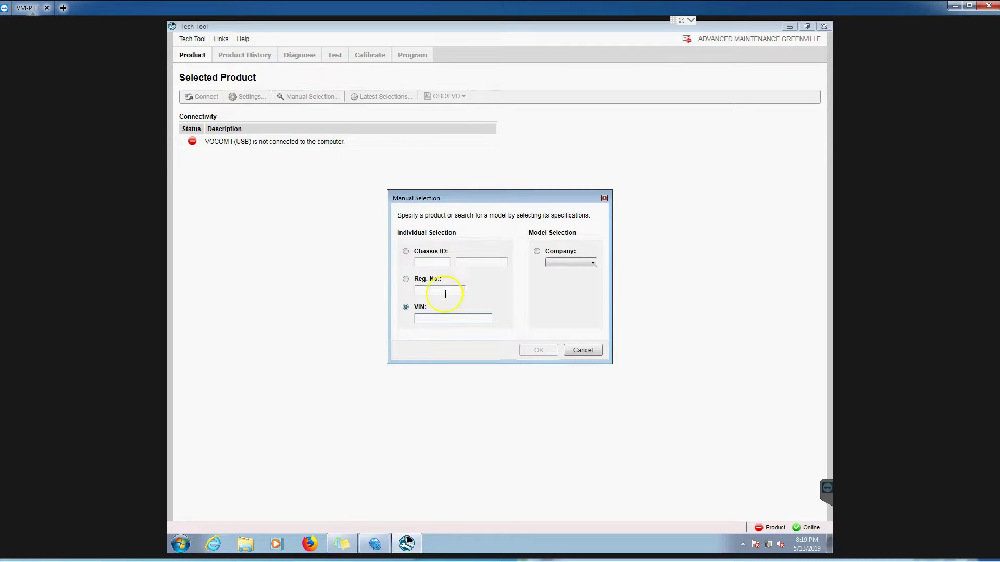
left_click(427, 319)
type("4V4NC9EH2FN183904")
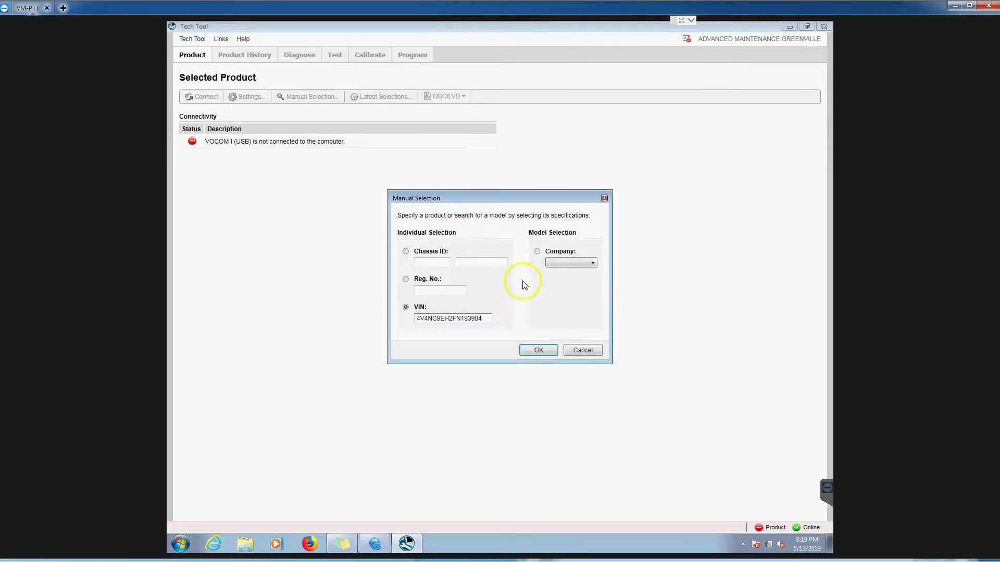
Set company to Volvo Trucks with the VERSION3 electrical system, confirm, and open Diagnose
left_click(537, 251)
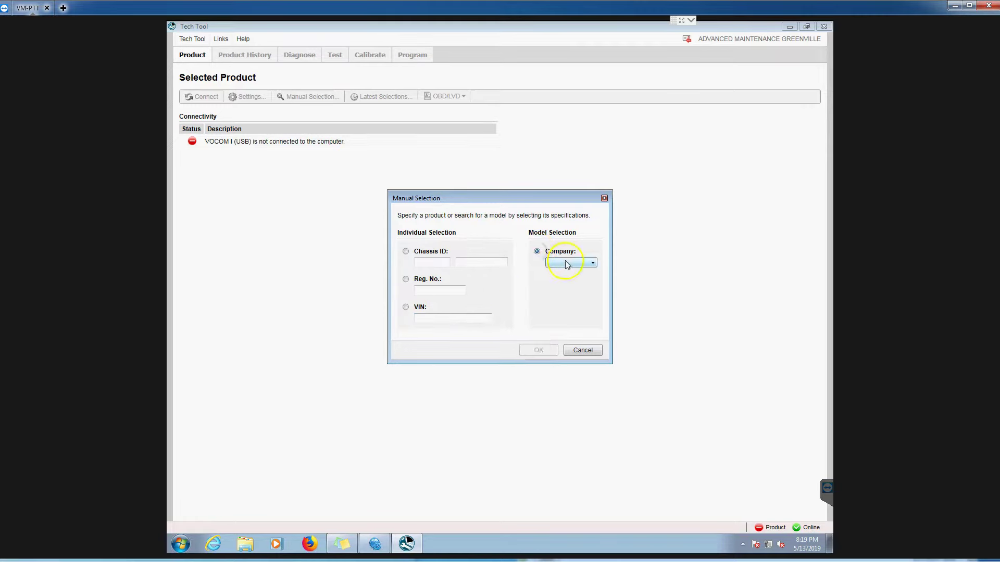
left_click(568, 263)
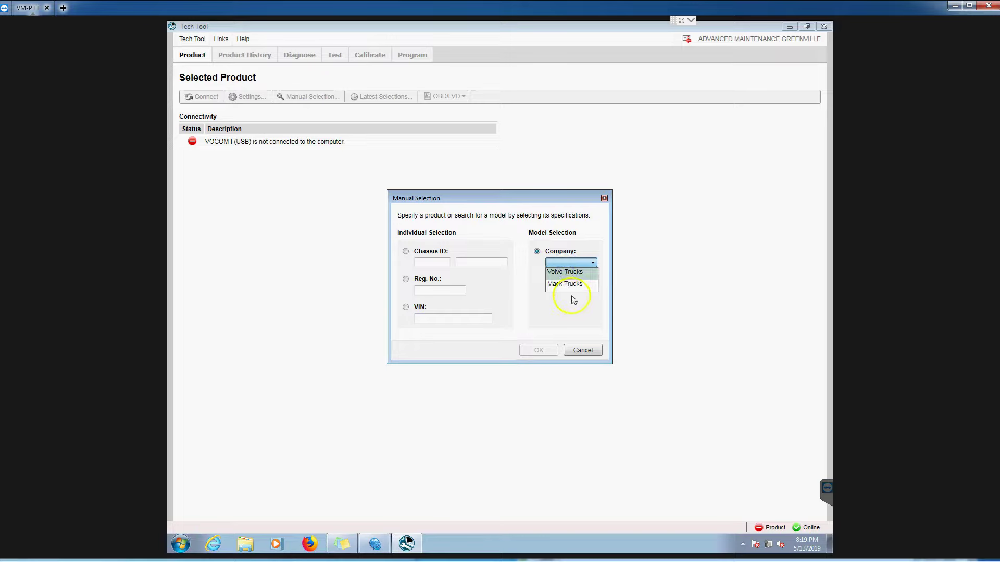
left_click(565, 272)
left_click(571, 291)
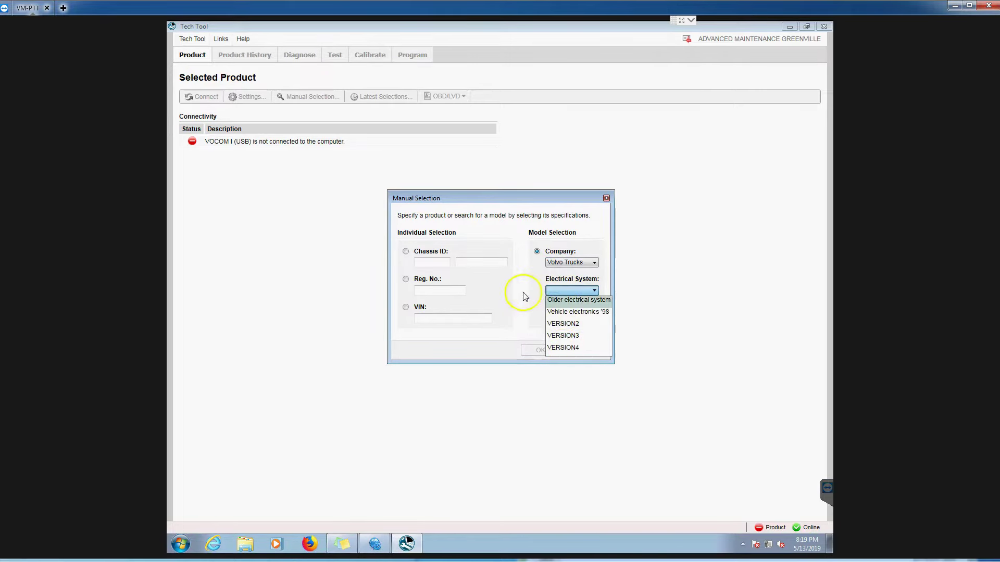
left_click(563, 335)
left_click(540, 350)
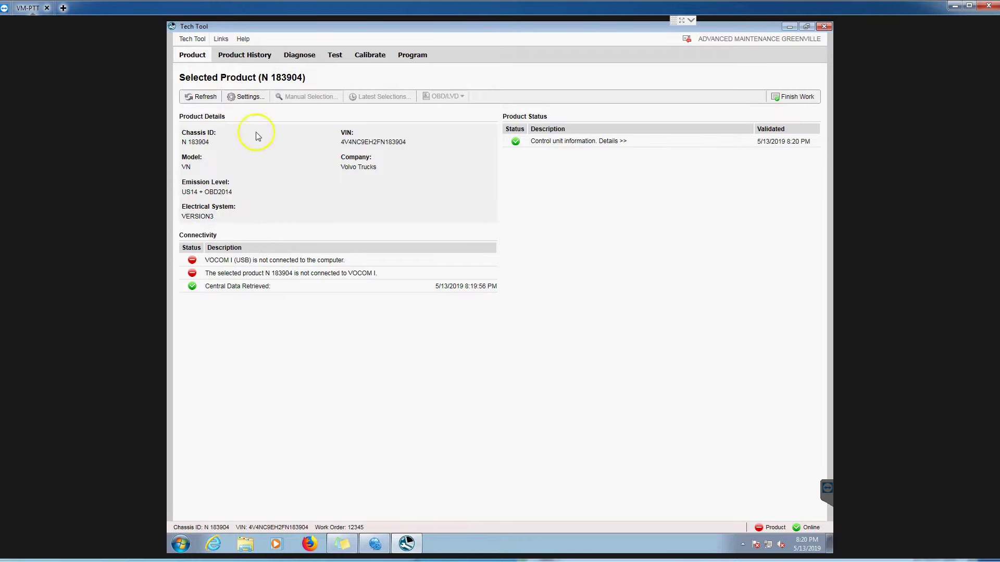
left_click(298, 54)
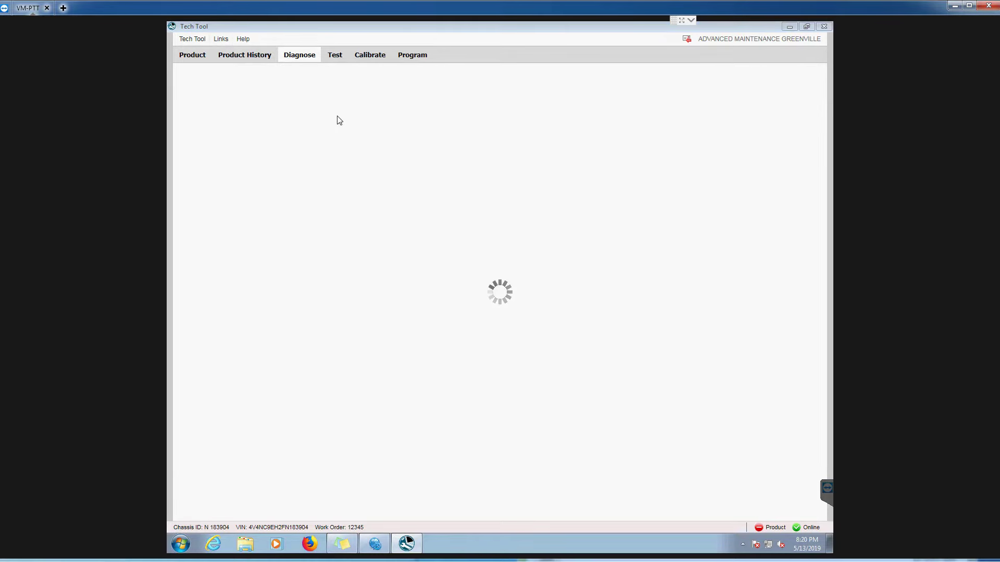
Expand and collapse the Engine symptoms, then continue to View DTC information
left_click(363, 172)
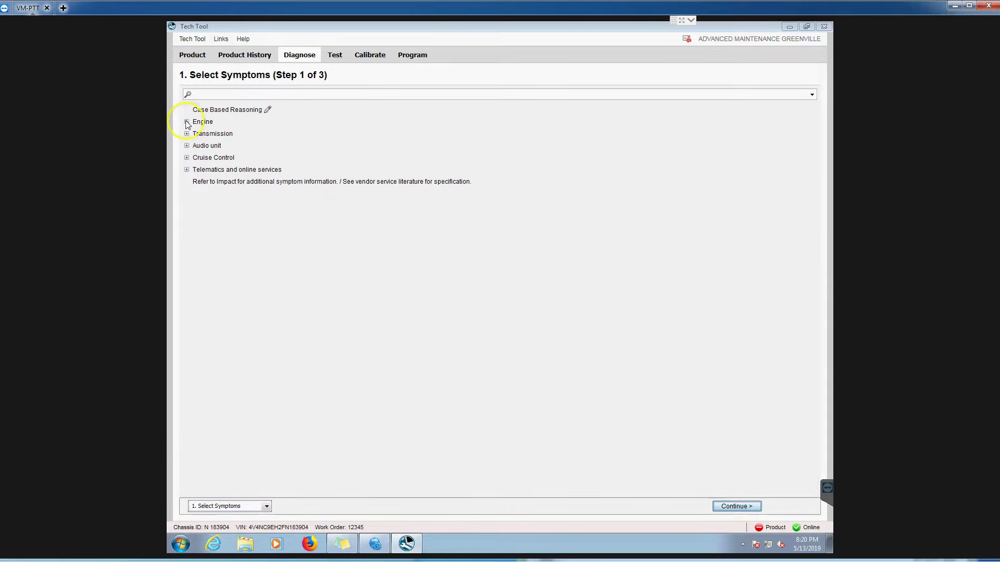
double_click(201, 123)
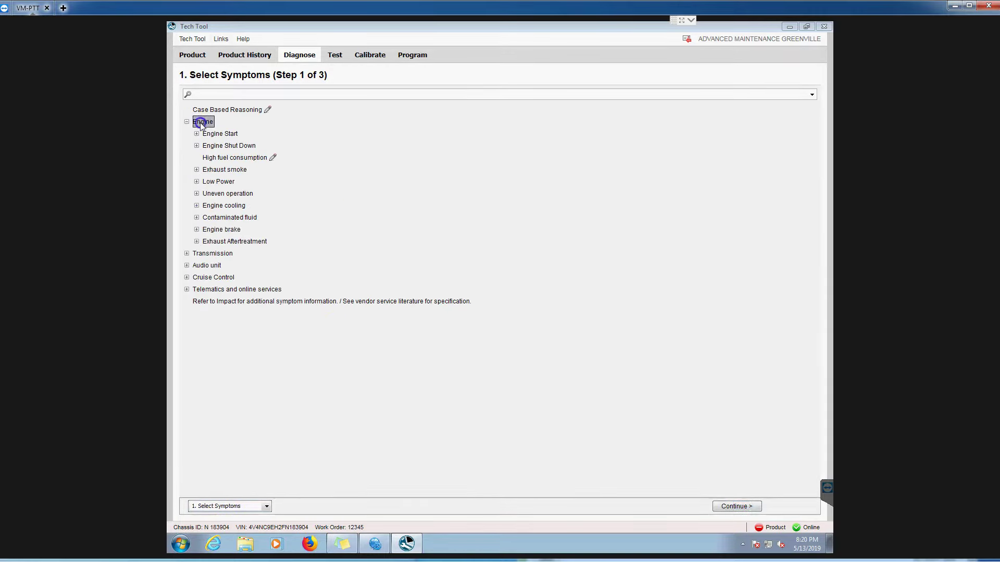
double_click(201, 124)
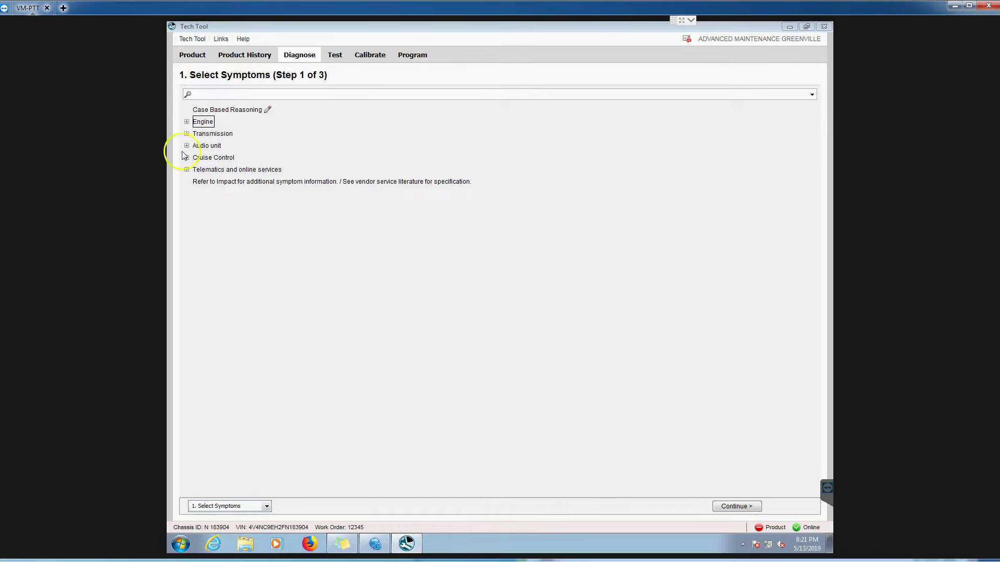
left_click(747, 508)
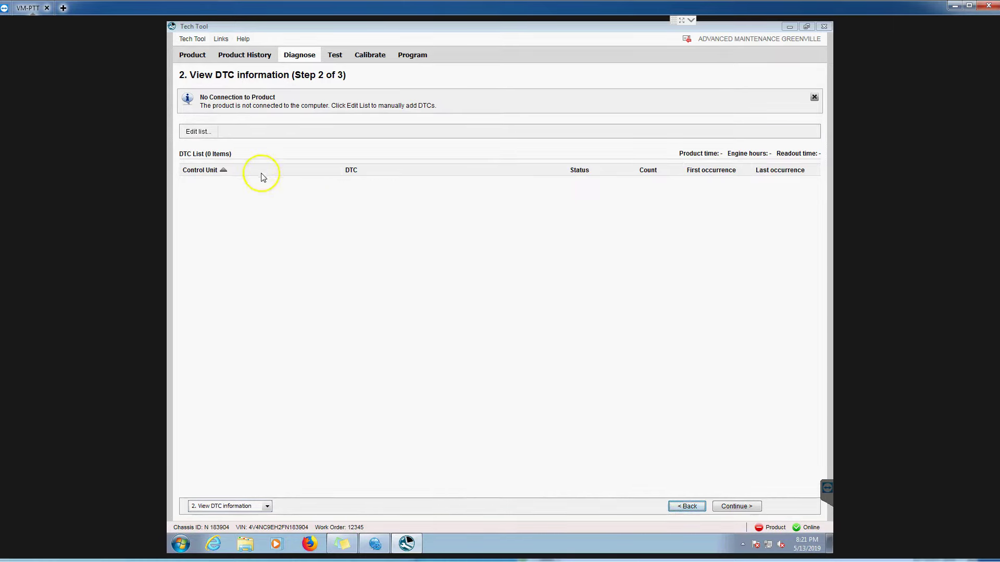
In the DTC list editor, set fault code P106C18 to Active
left_click(190, 132)
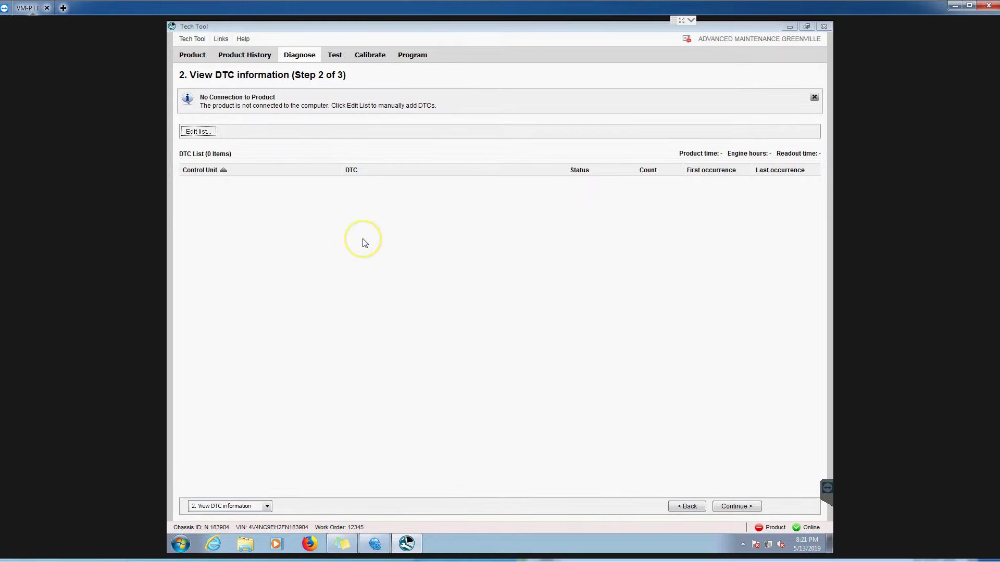
left_click(486, 292)
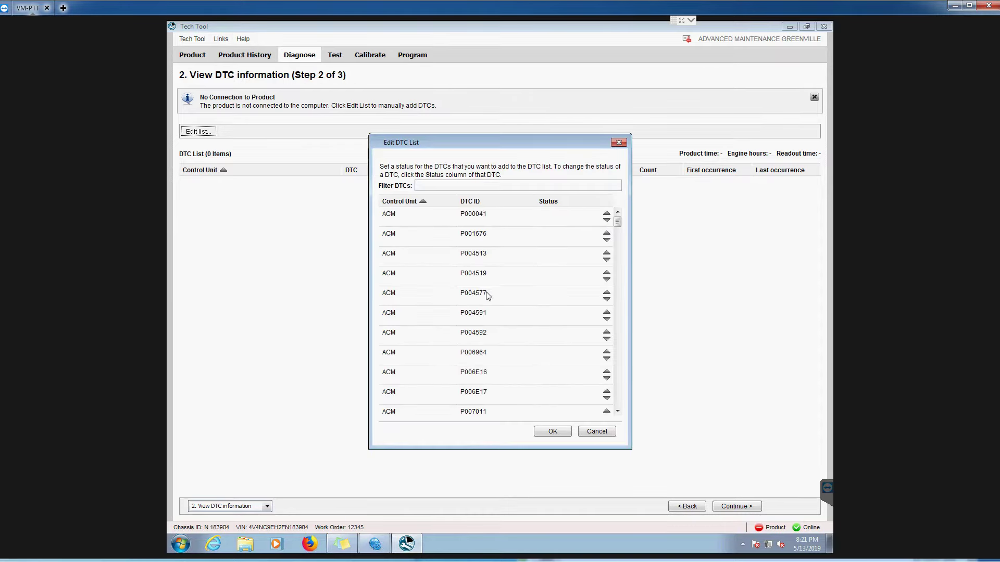
left_click(478, 237)
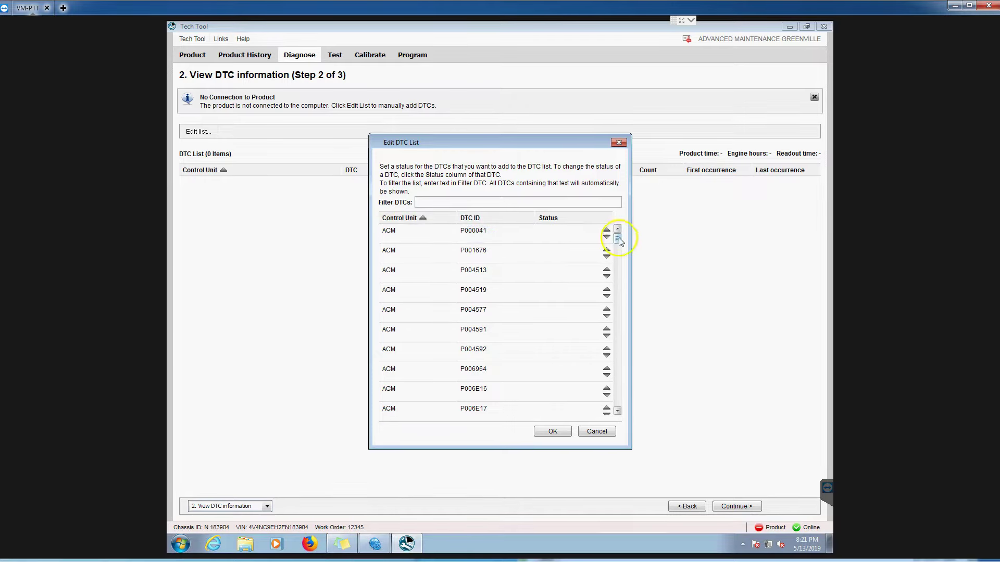
mouse_move(617, 238)
left_mouse_down()
mouse_move(618, 360)
mouse_move(614, 229)
left_mouse_up()
left_click(619, 280)
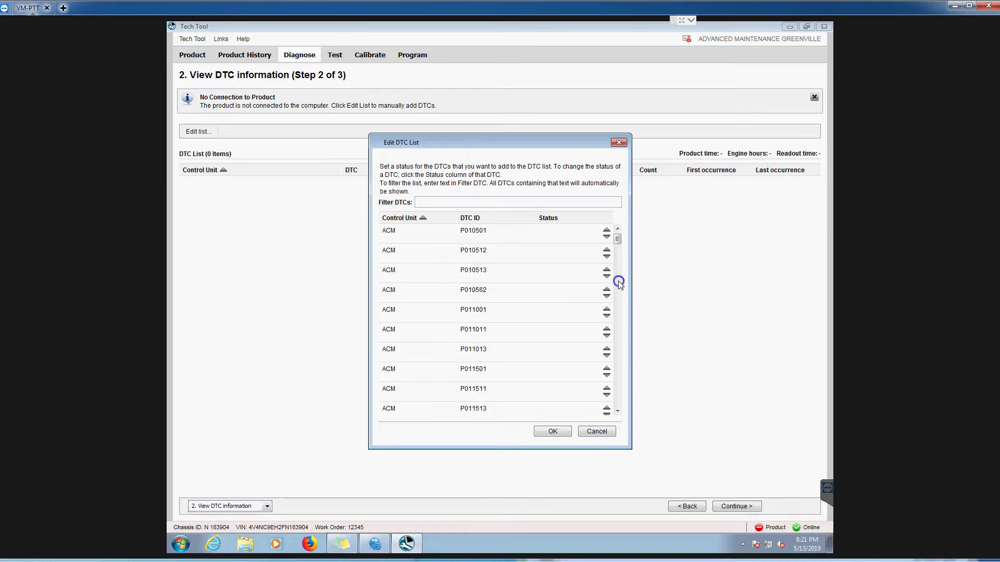
left_click_drag(619, 271, 617, 387)
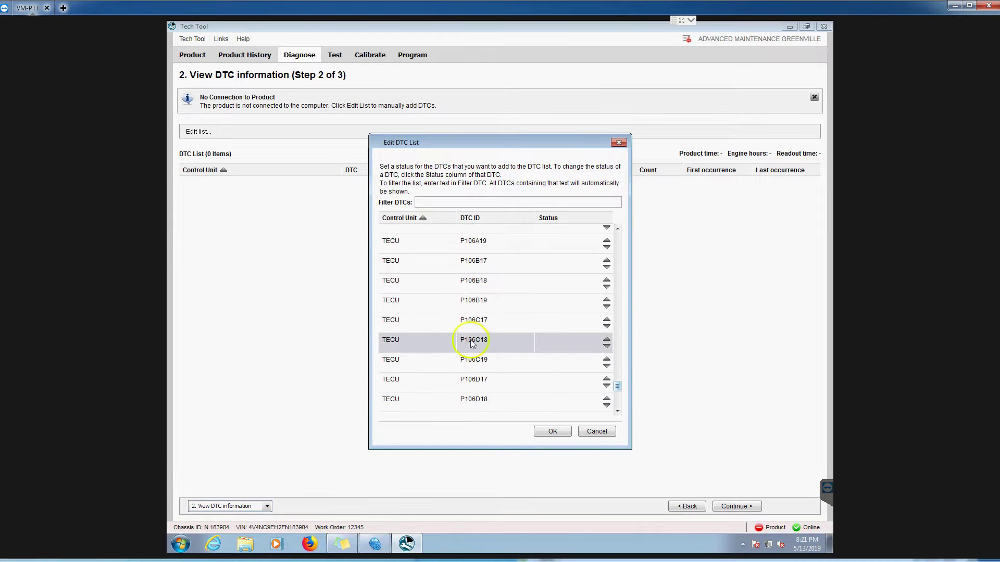
left_click(556, 344)
left_click(560, 347)
Mark P009900, P009A00 and P05E362 as Active
left_click_drag(617, 388, 617, 272)
left_click(556, 300)
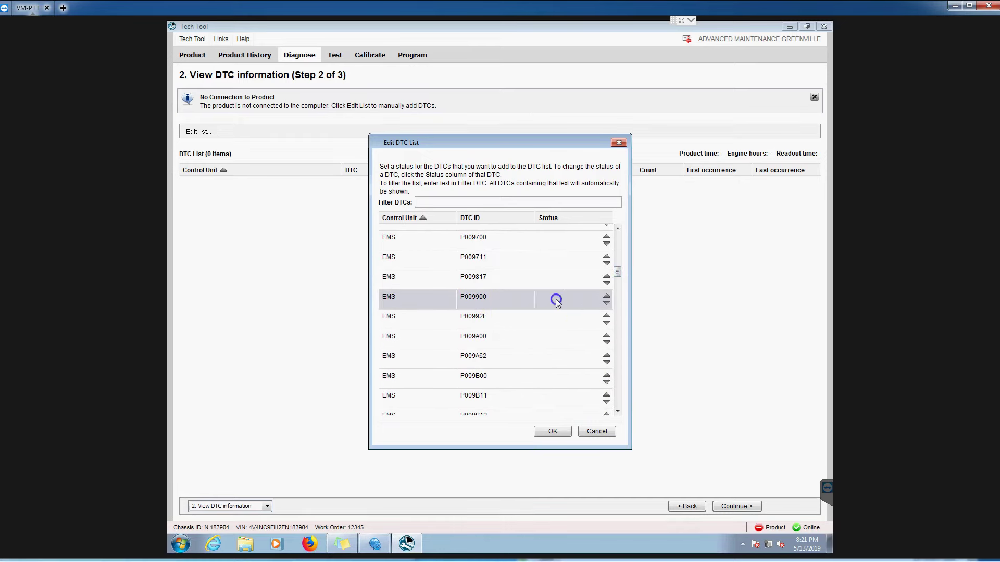
left_click(559, 339)
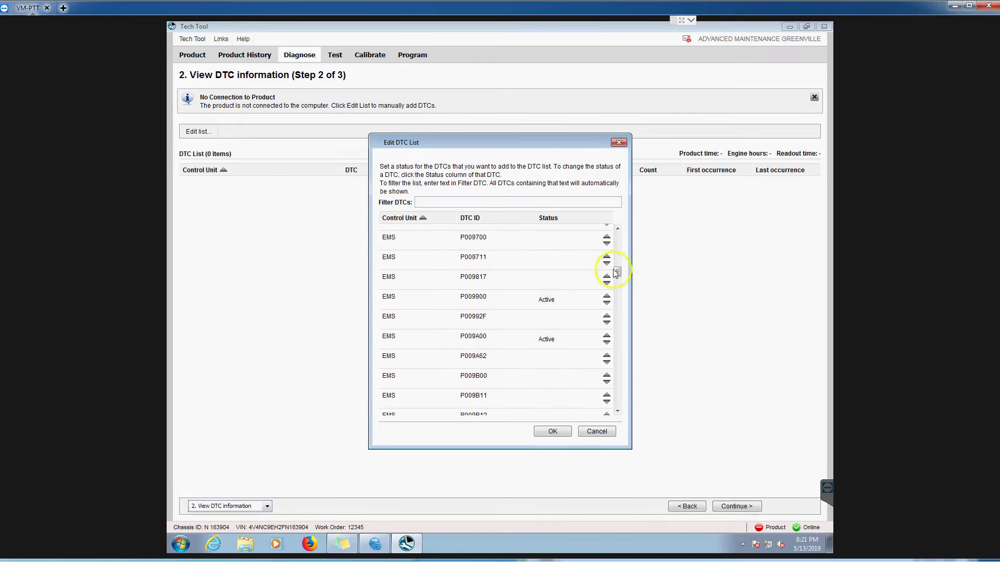
left_click_drag(618, 272, 618, 244)
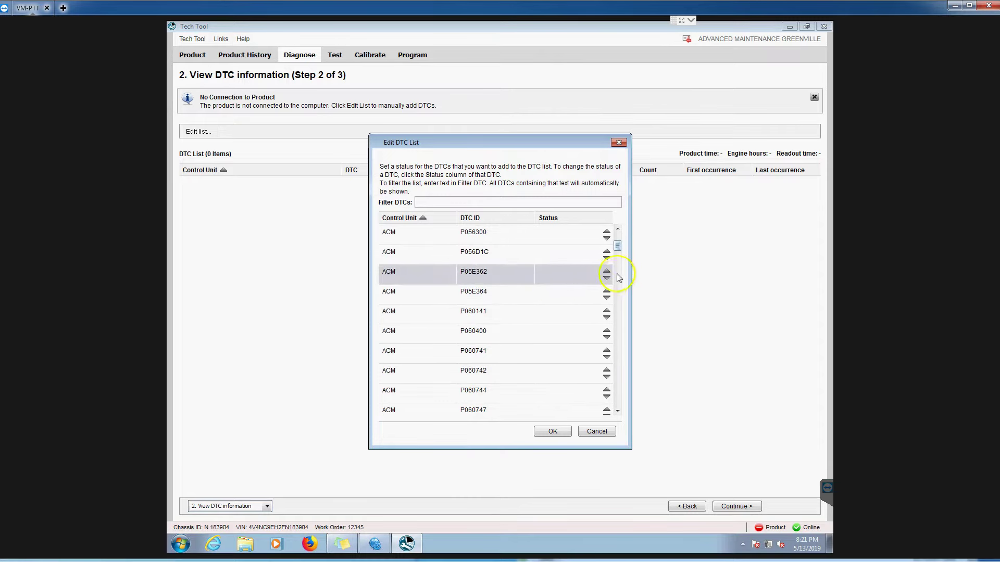
left_click(559, 270)
left_click(564, 273)
Set P05E364 and P060141 to Active and add all six codes to the DTC list
left_click(561, 313)
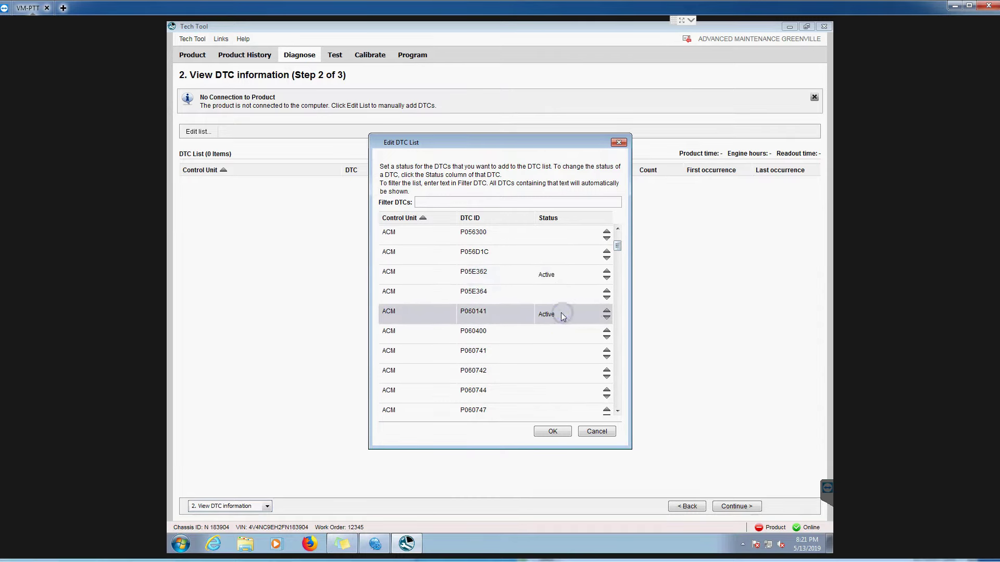
left_click(563, 315)
left_click(559, 293)
left_click(567, 314)
left_click(561, 289)
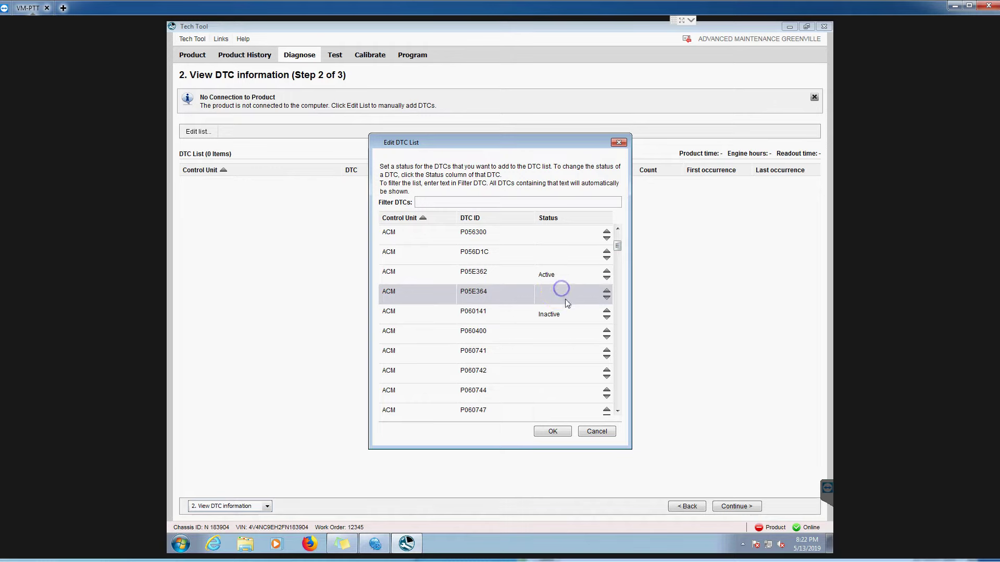
left_click(563, 296)
left_click(565, 316)
left_click(569, 317)
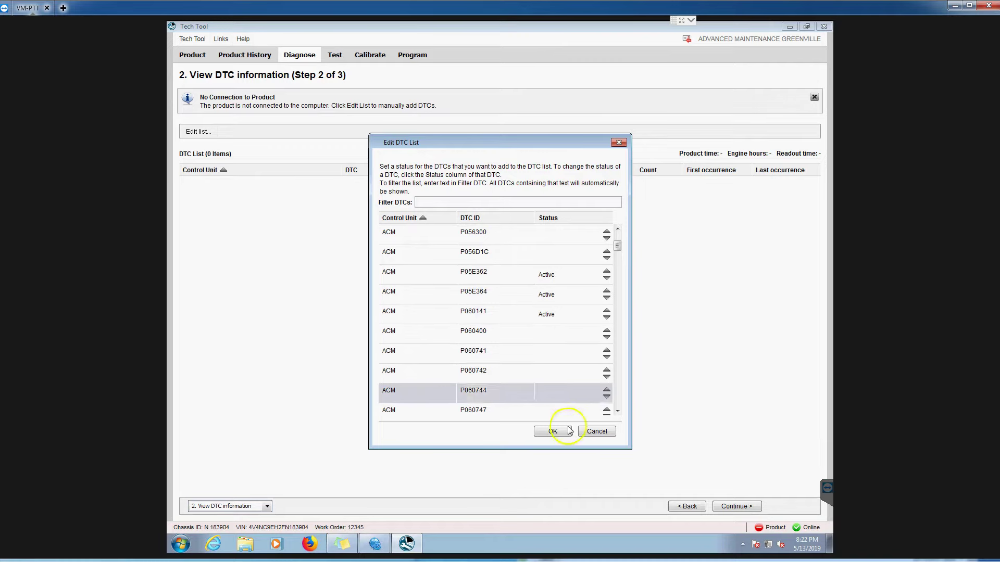
left_click(552, 431)
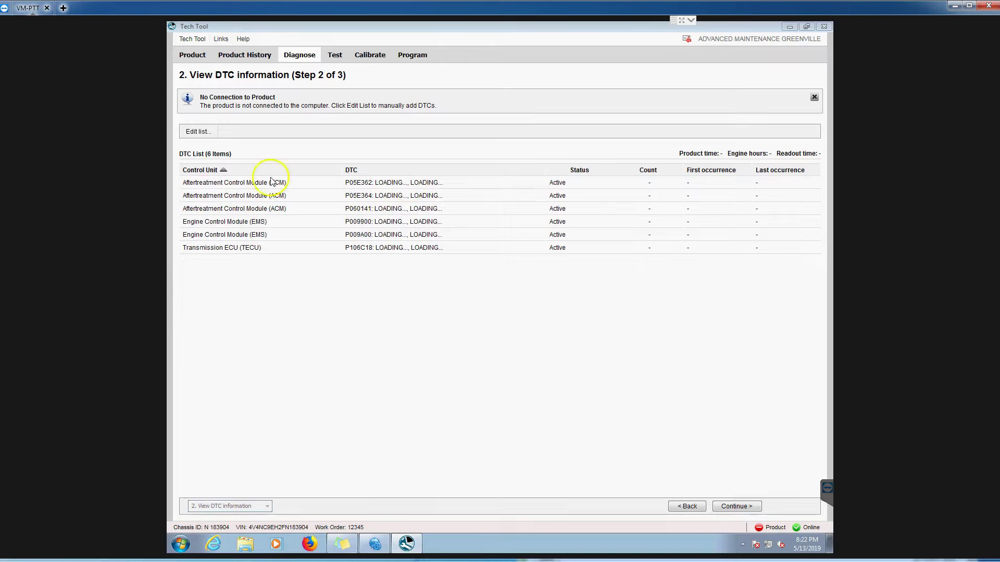
Select the P05E362 entry and advance to start the suggested P009A-00 Engine Air Intake Temperature diagnostic
left_click(231, 183)
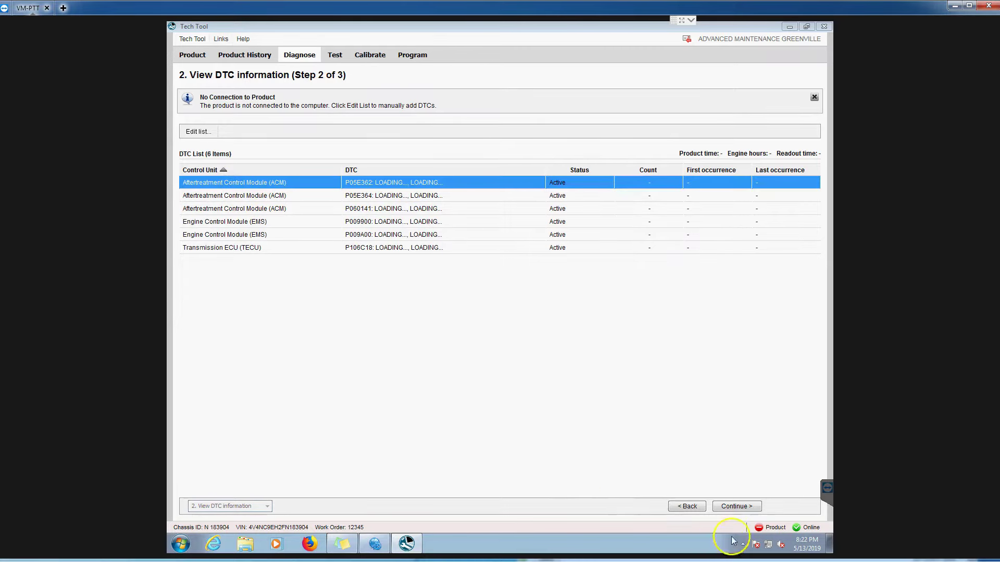
left_click(736, 507)
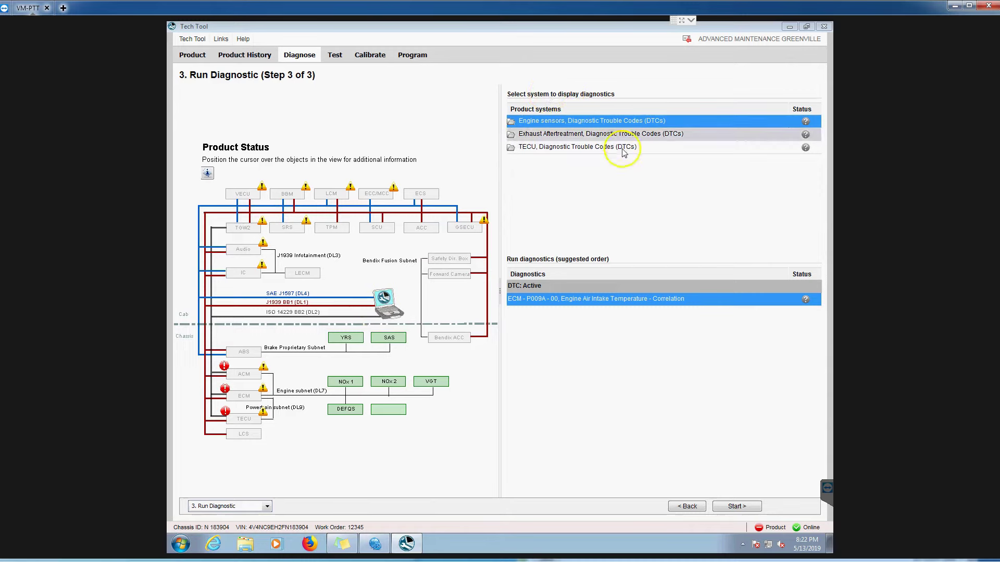
left_click(739, 508)
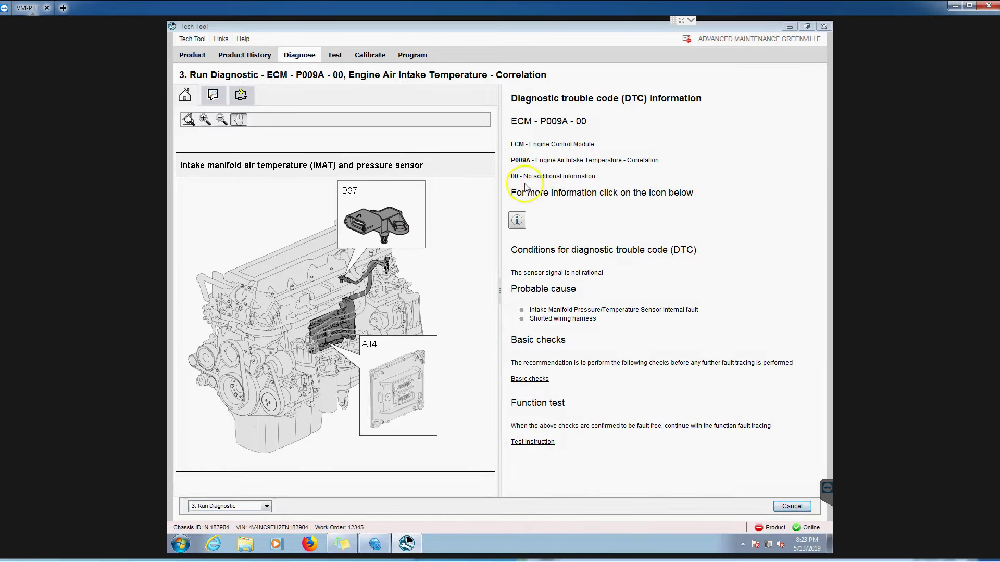
Review the sensor circuit description and basic checks, then open the function test instruction
left_click(518, 223)
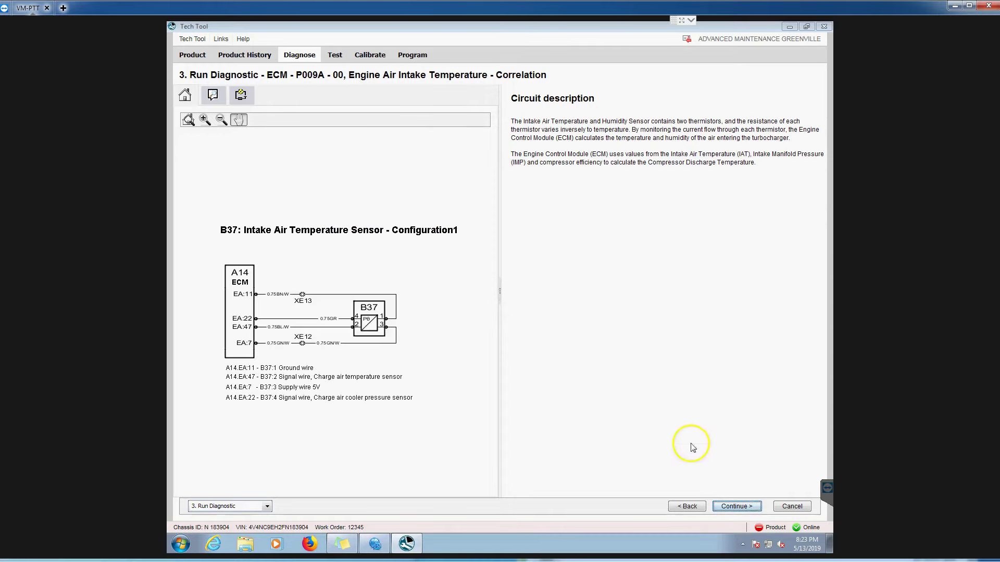
left_click(687, 506)
left_click(531, 380)
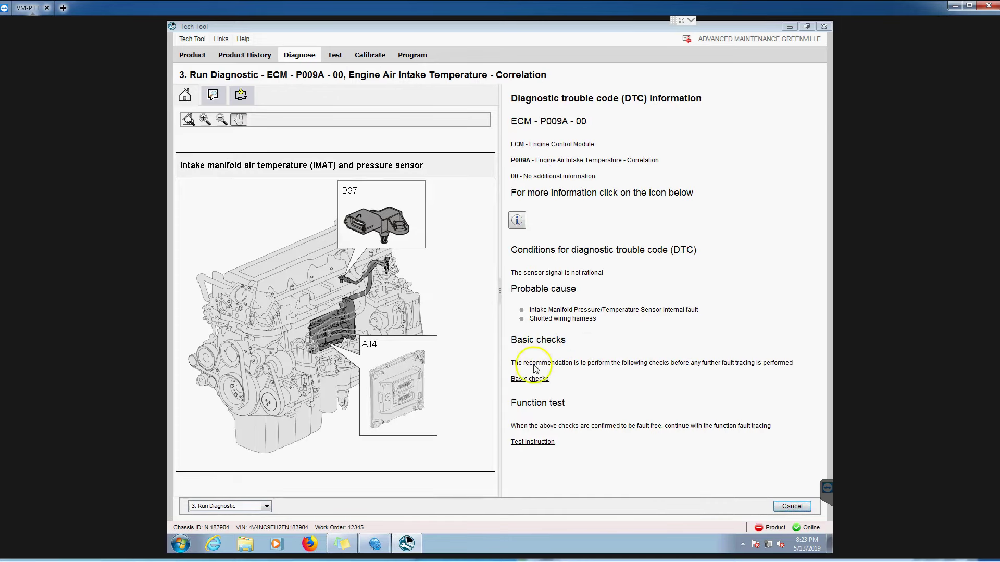
left_click(536, 442)
left_click(540, 296)
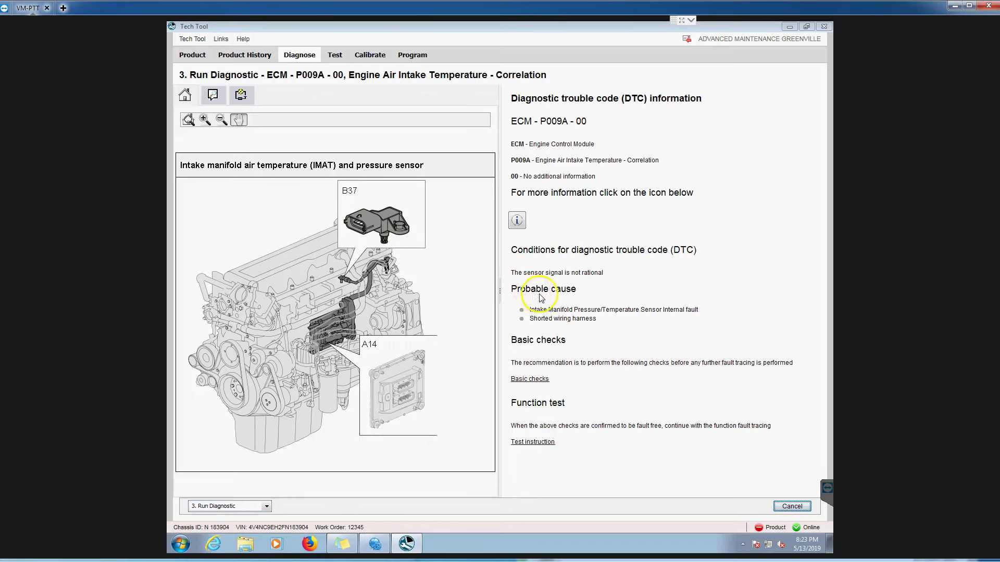
left_click(535, 441)
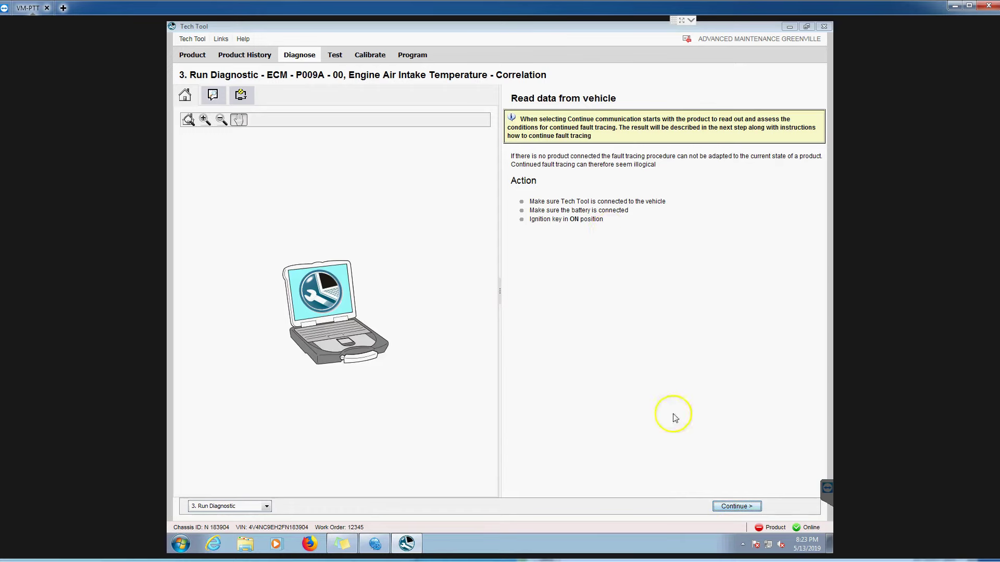
left_click(736, 506)
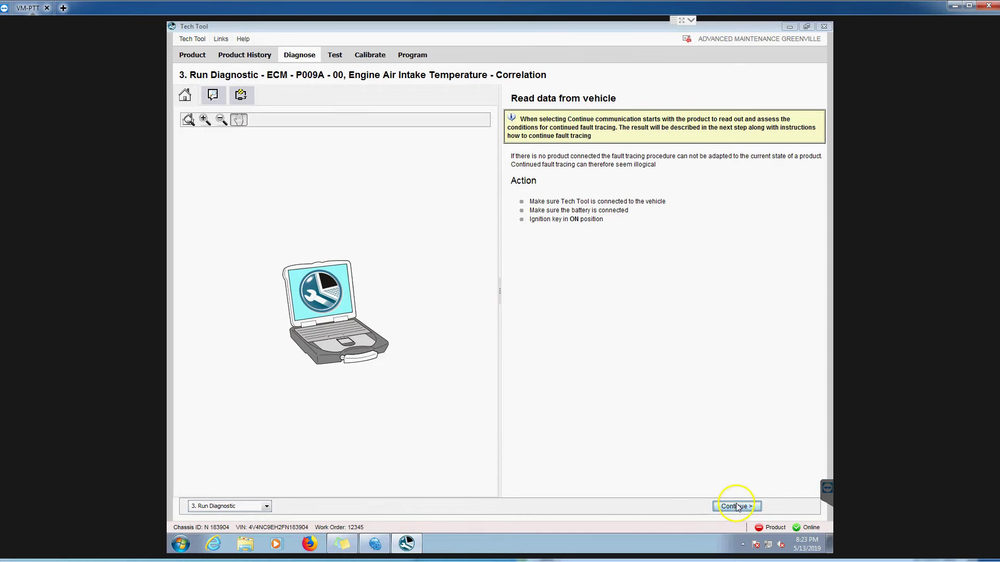
Run the diagnostic as simulated and enter 32 °F for intake manifold air temperature
left_click(736, 507)
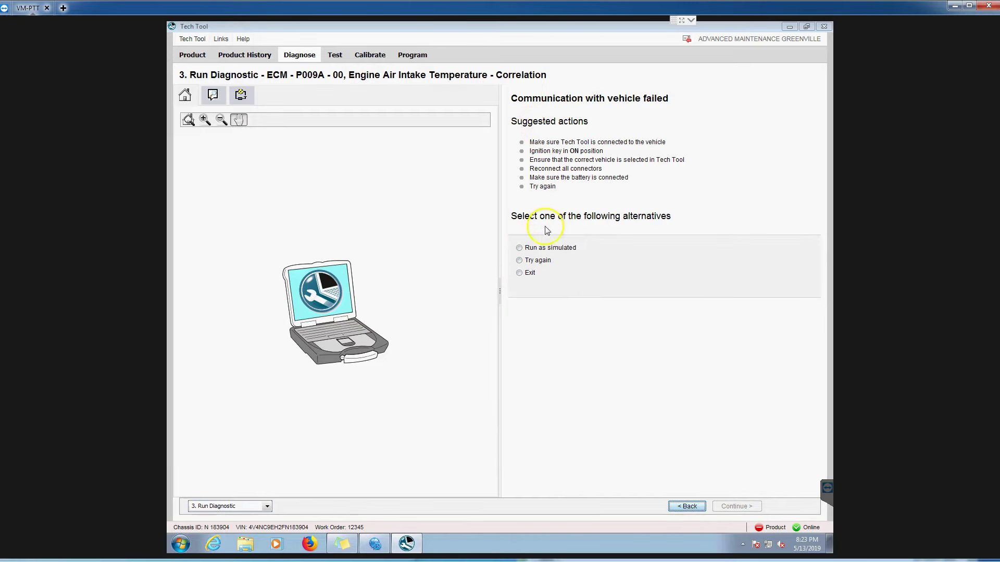
left_click(534, 248)
left_click(745, 508)
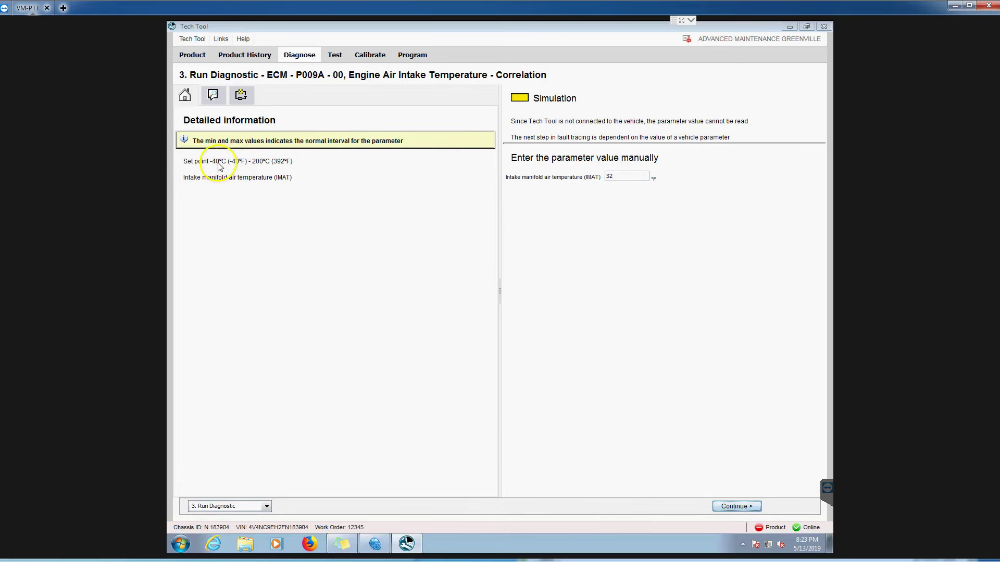
left_click(612, 177)
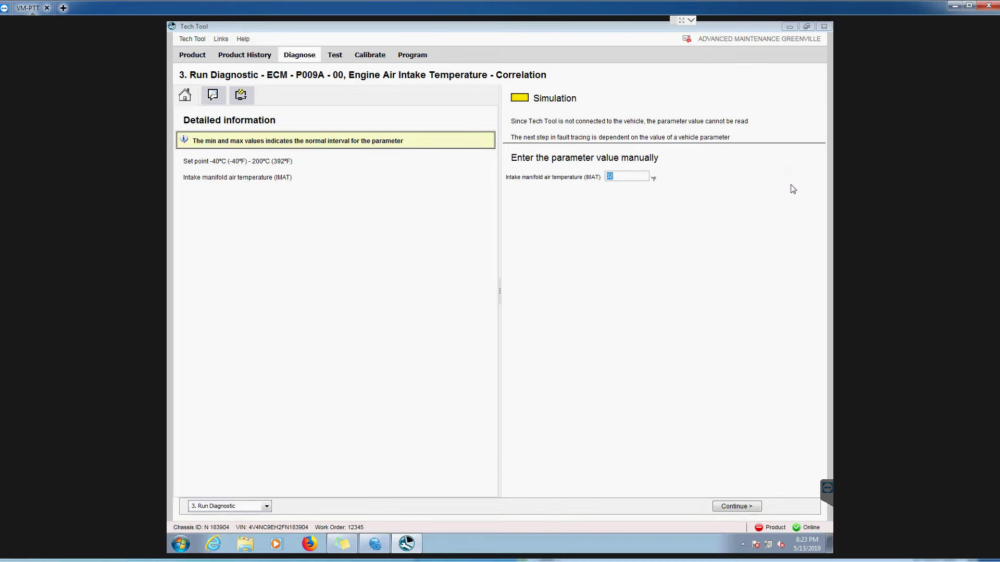
left_click(735, 506)
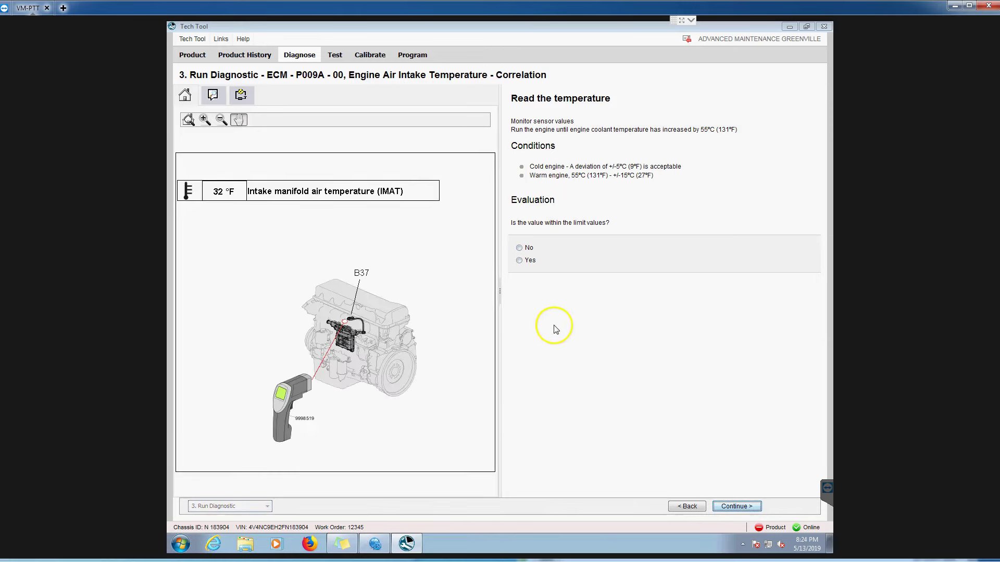
left_click(683, 507)
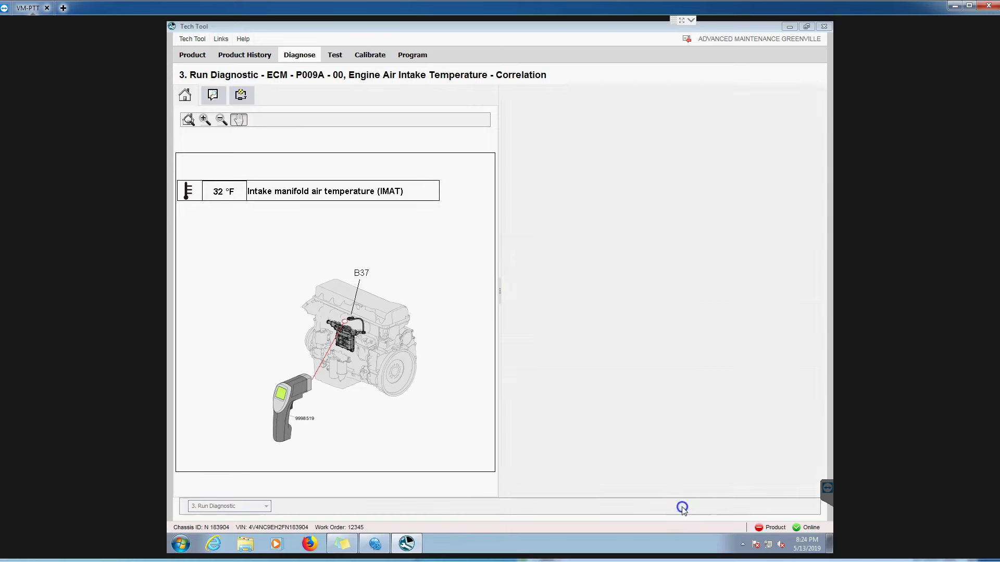
left_click(436, 253)
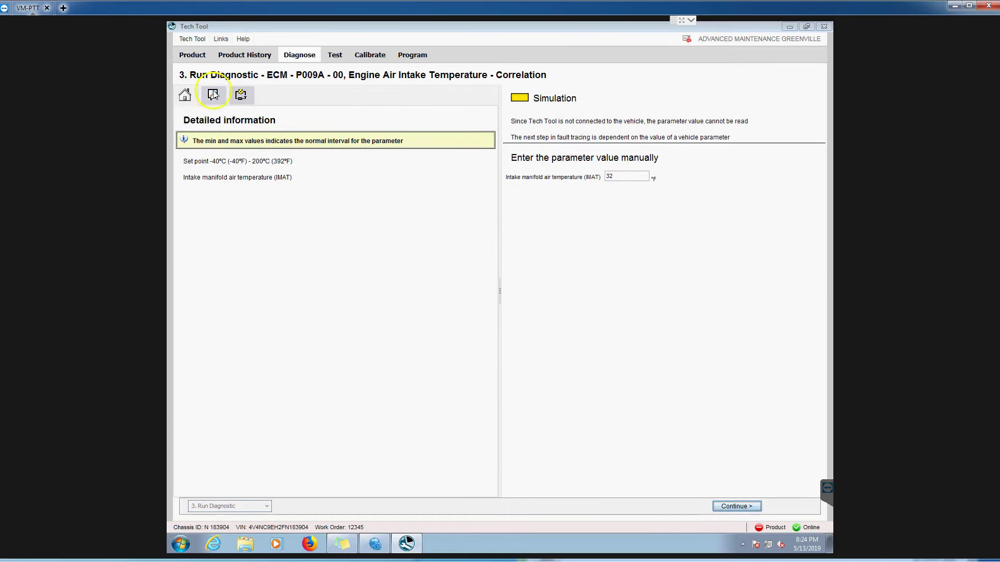
left_click(241, 96)
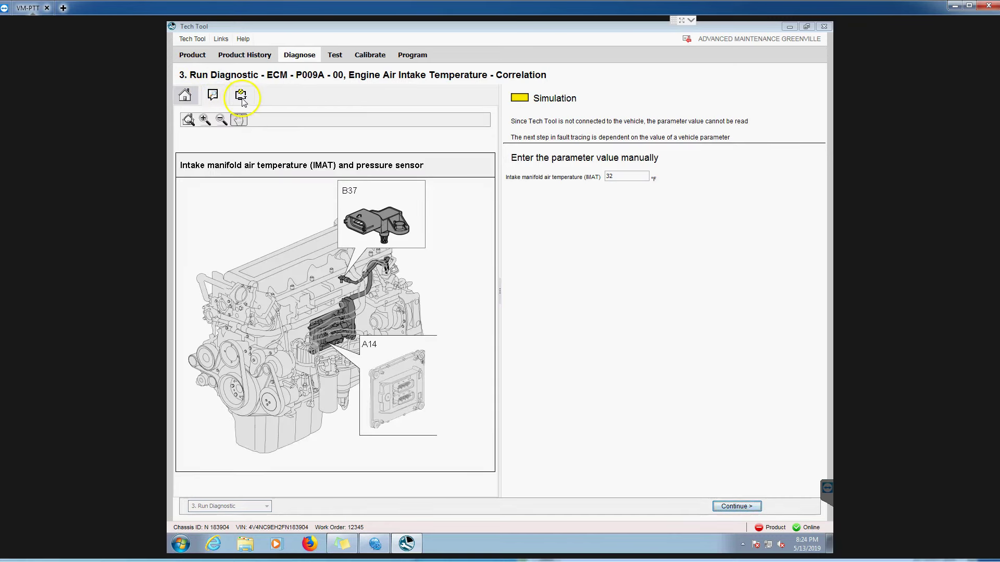
left_click(241, 98)
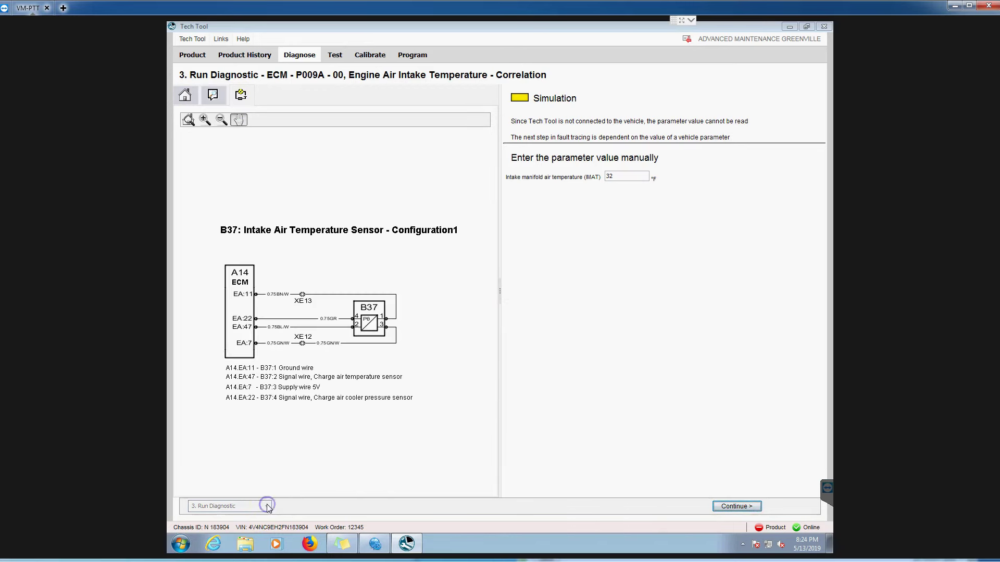
left_click(185, 95)
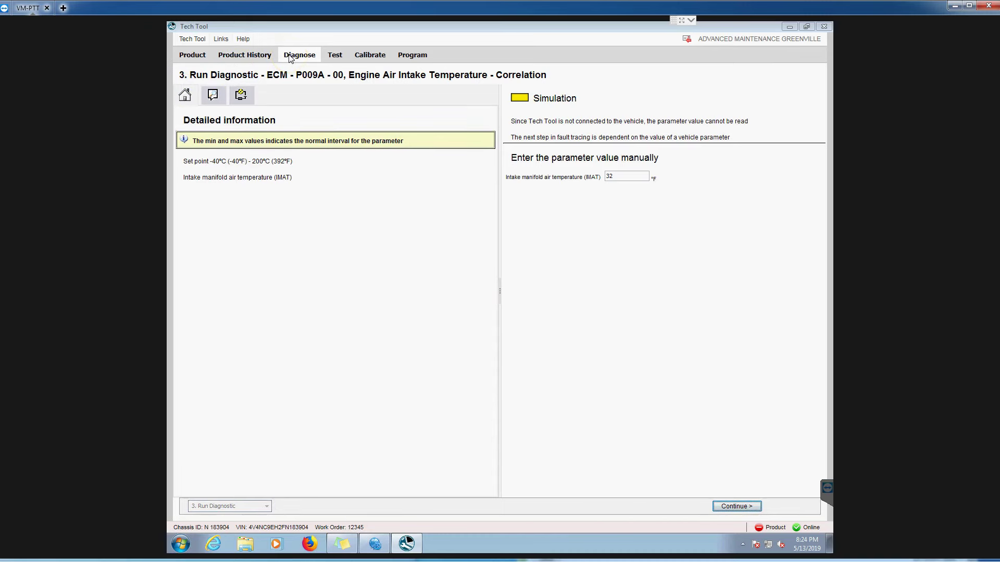
left_click(736, 506)
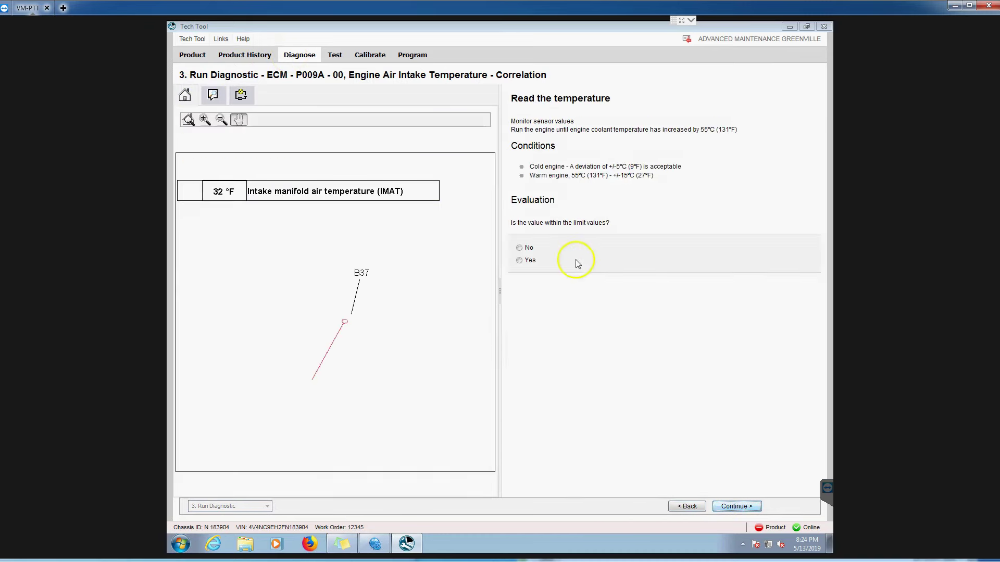
left_click(520, 259)
left_click(735, 506)
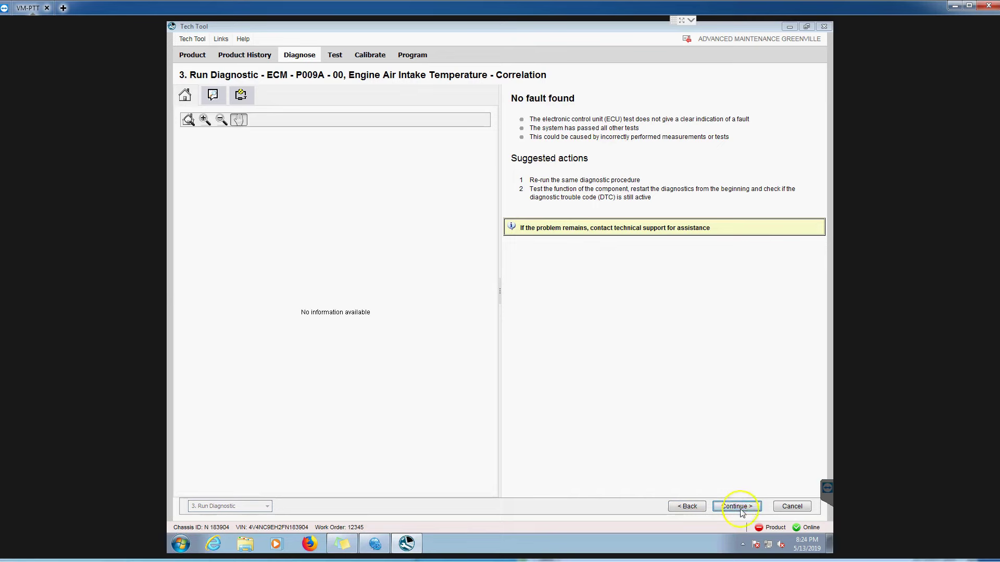
Continue past No fault found, exit the diagnostic procedure, and skip the concern report
left_click(735, 506)
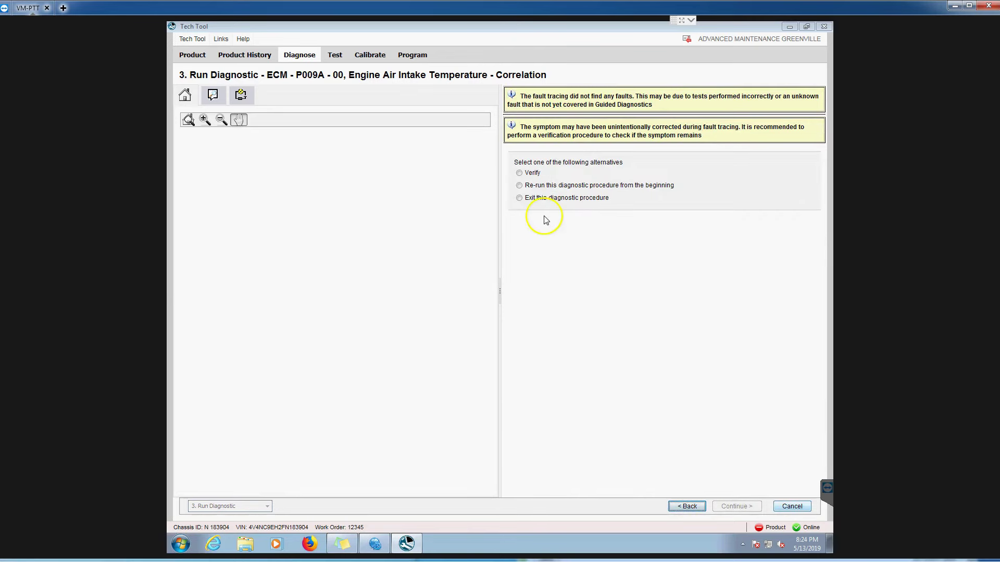
left_click(519, 198)
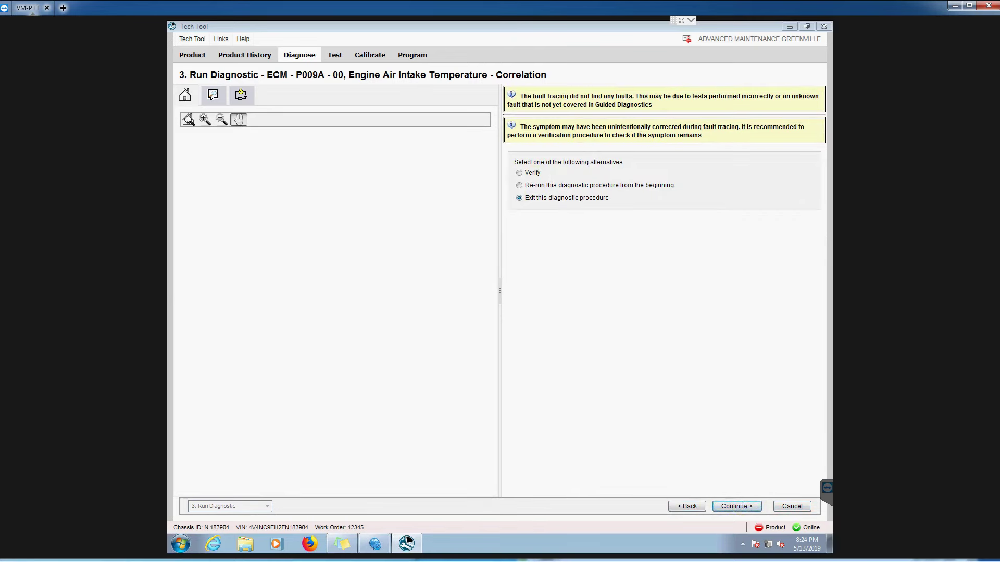
left_click(736, 507)
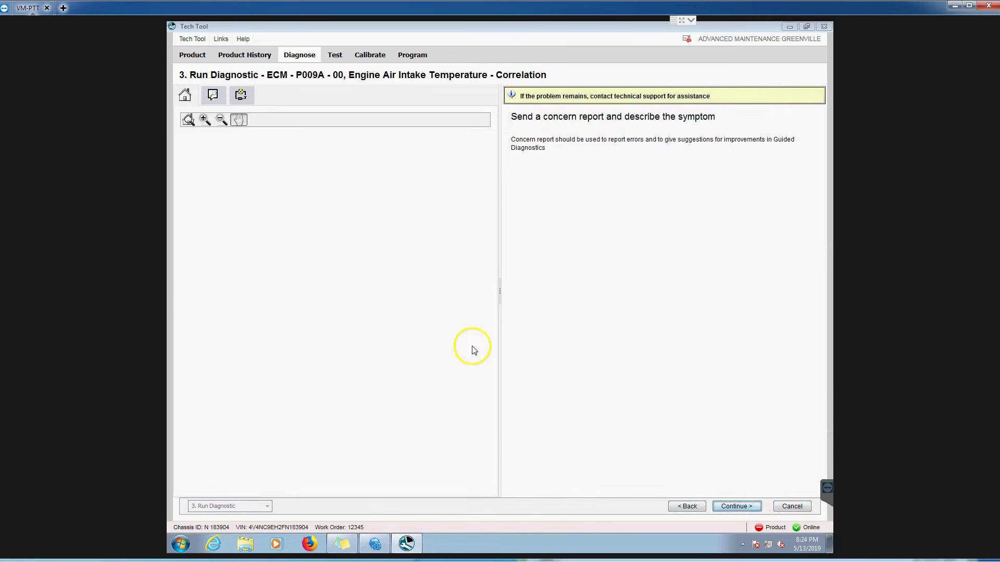
left_click(736, 506)
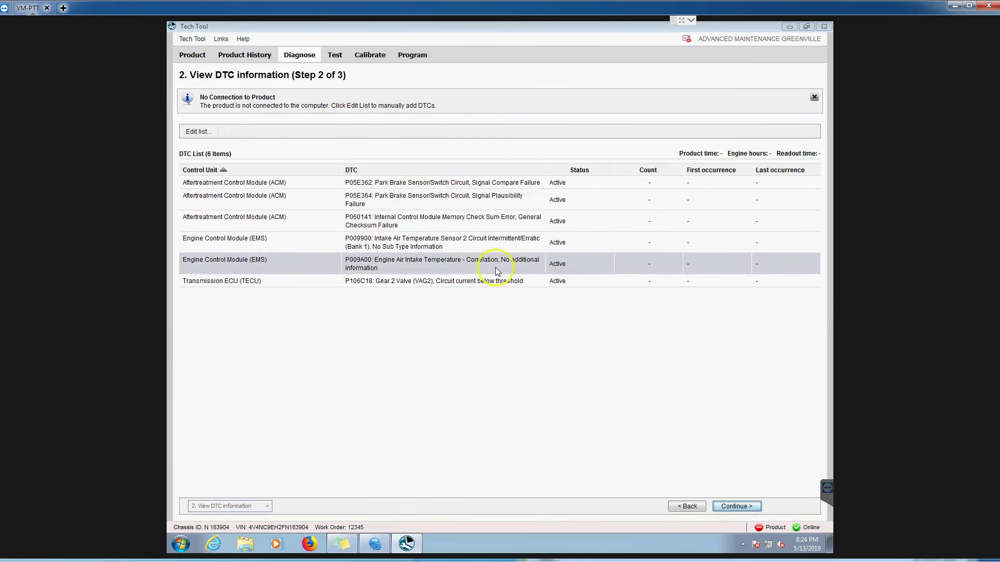